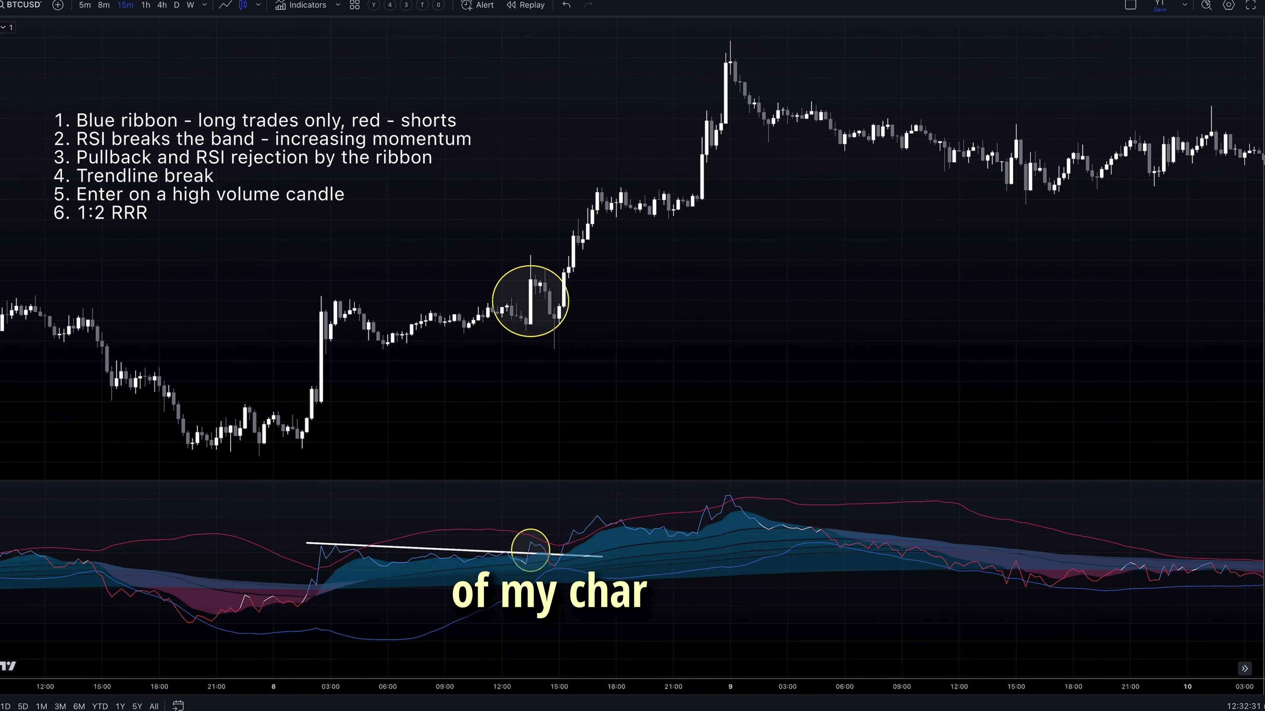
- Remove all four drawings from the BTCUSDT chart while keeping its two indicators
left_click(3, 369)
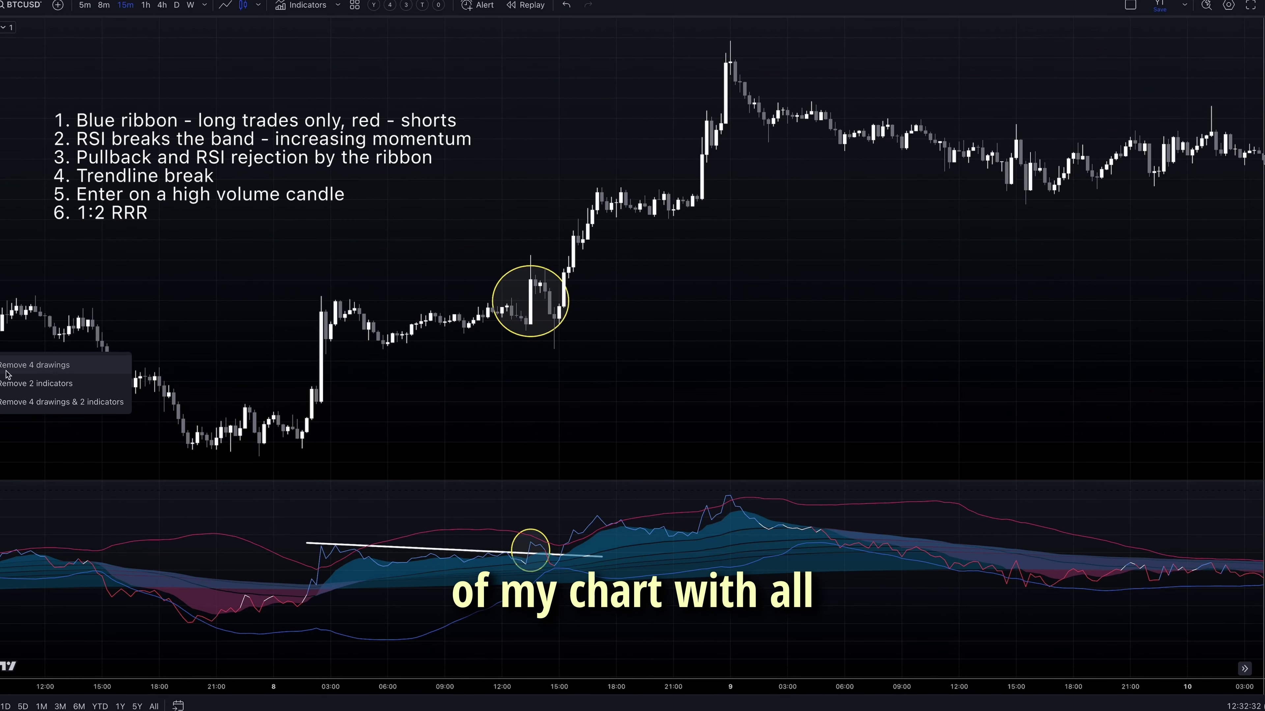
left_click(60, 366)
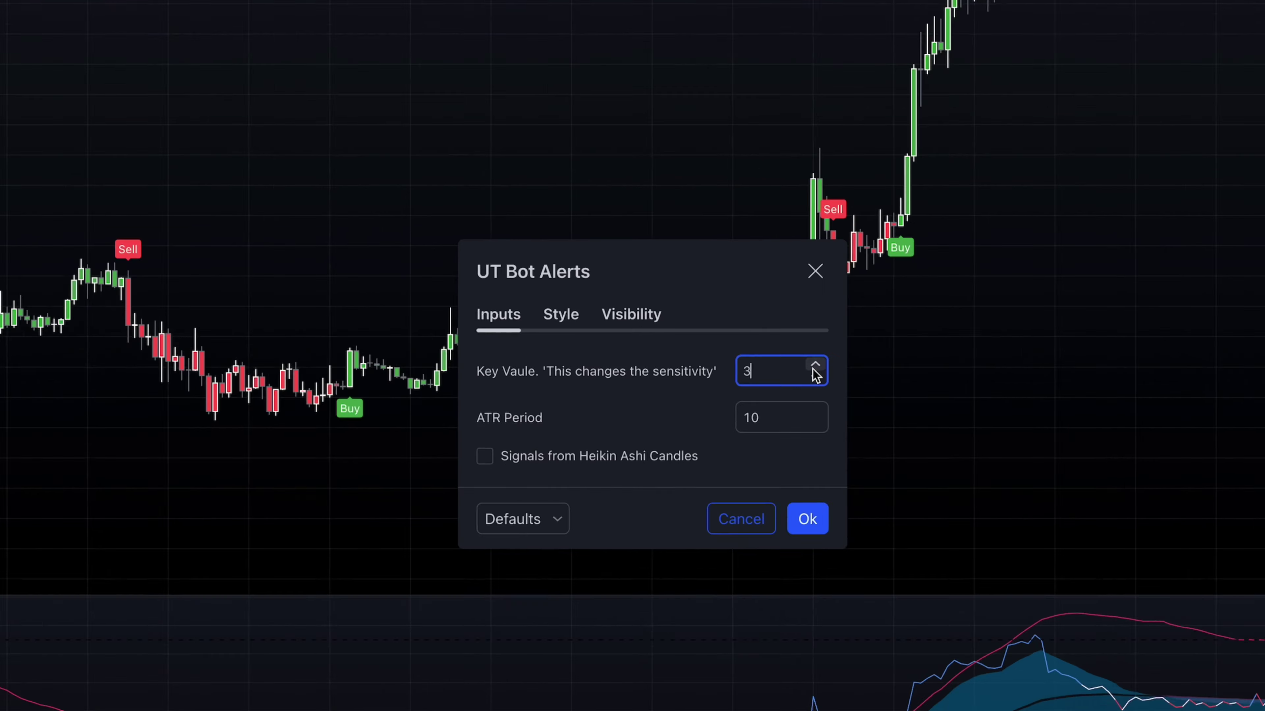
- Lower the ATR Period of the UT Bot Alerts indicator and move its settings dialog off the price candles
left_click(815, 424)
left_click(815, 425)
left_click_drag(722, 271, 461, 209)
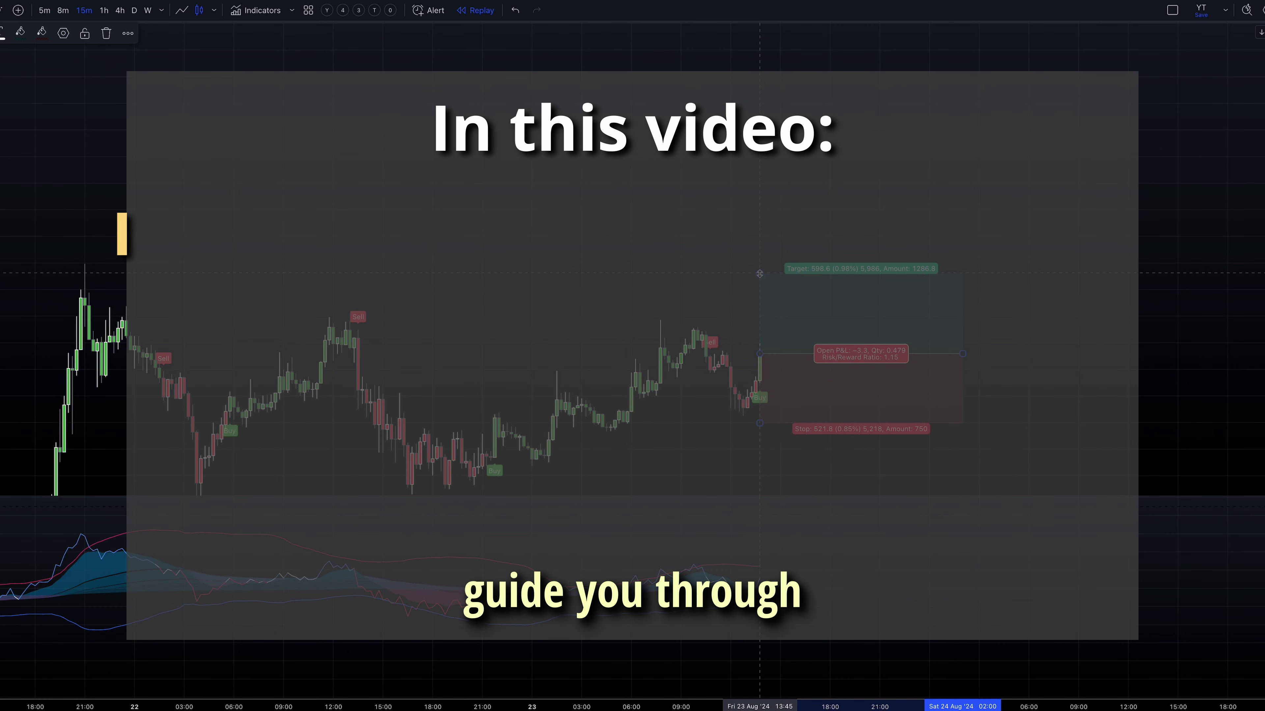
- Raise the profit targets of the 23 and 24 August long positions, giving the 24 August one a risk/reward ratio of 3
left_click(760, 144)
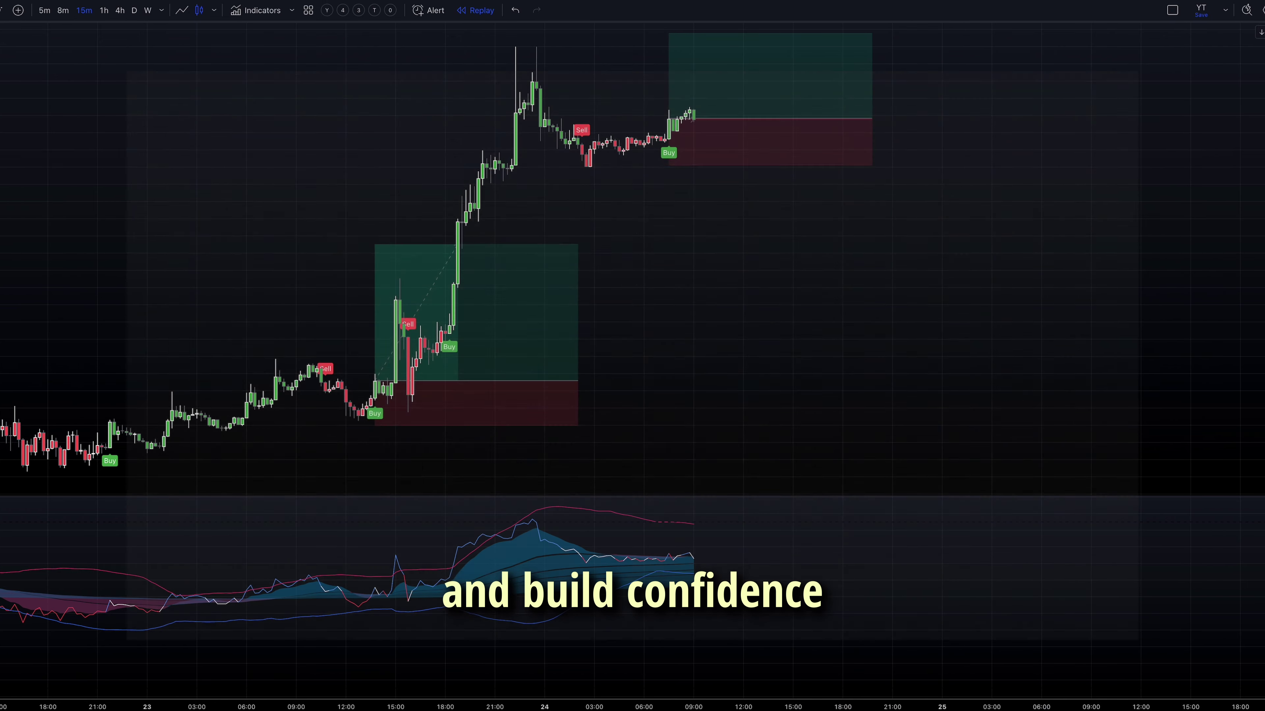
left_click_drag(1050, 198, 1020, 347)
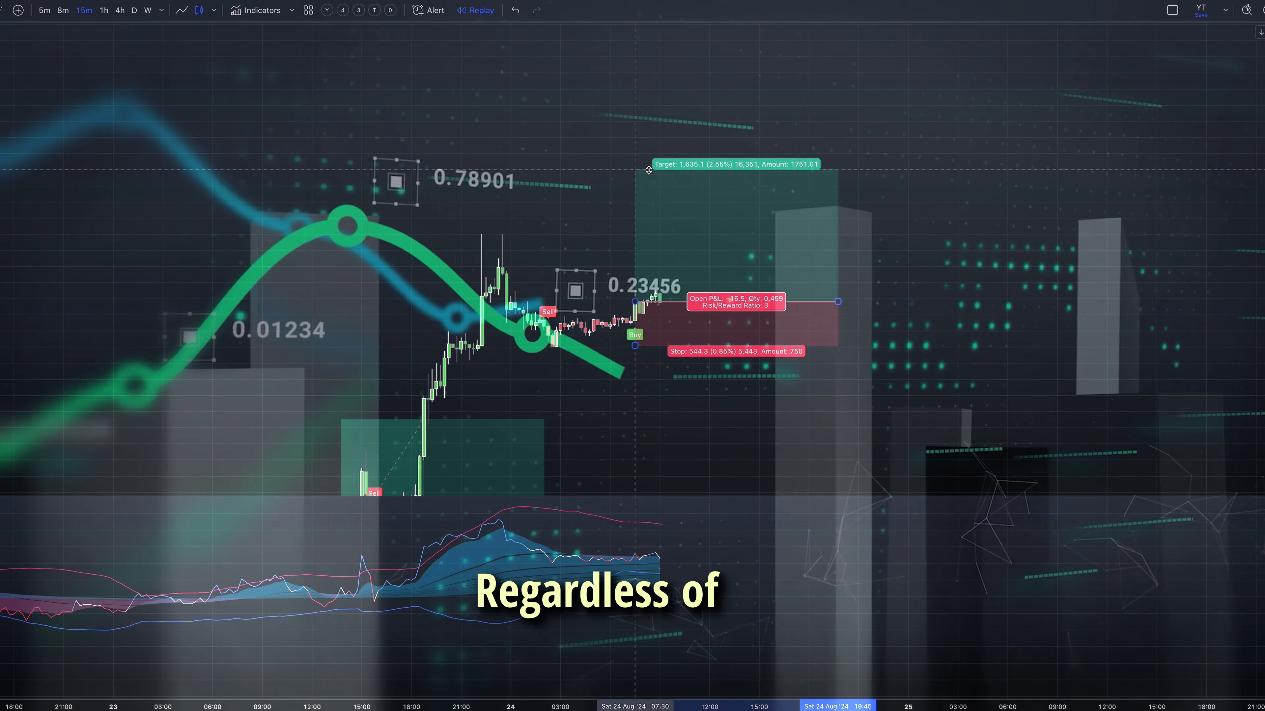
left_click_drag(646, 179, 647, 170)
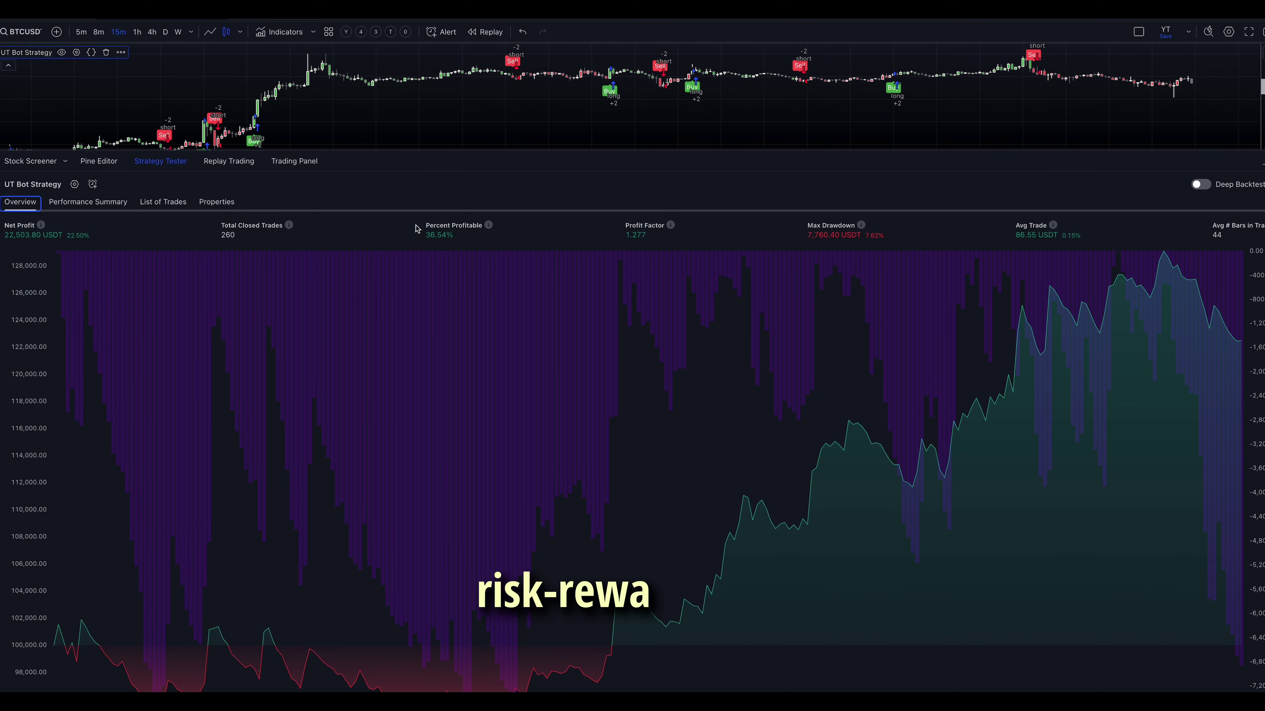
- Review the UT Bot Strategy's performance summary, list of trades and backtest properties
left_click(103, 201)
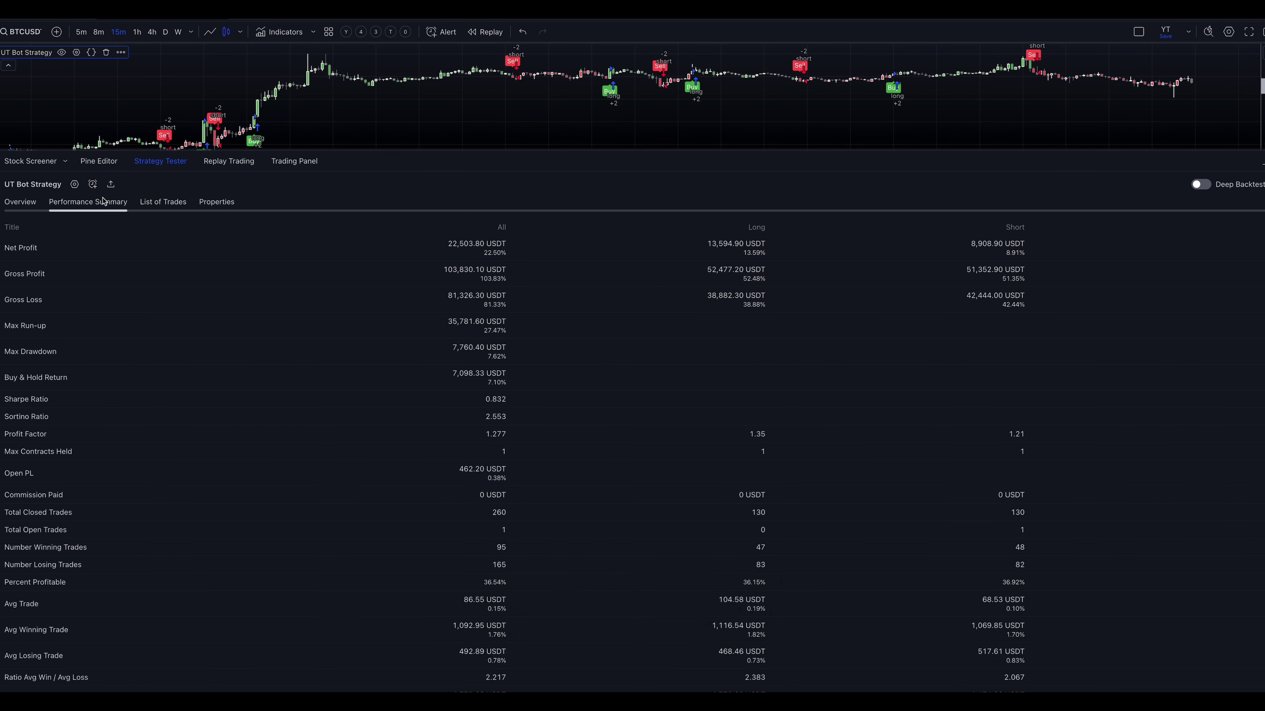
left_click(156, 202)
left_click(216, 202)
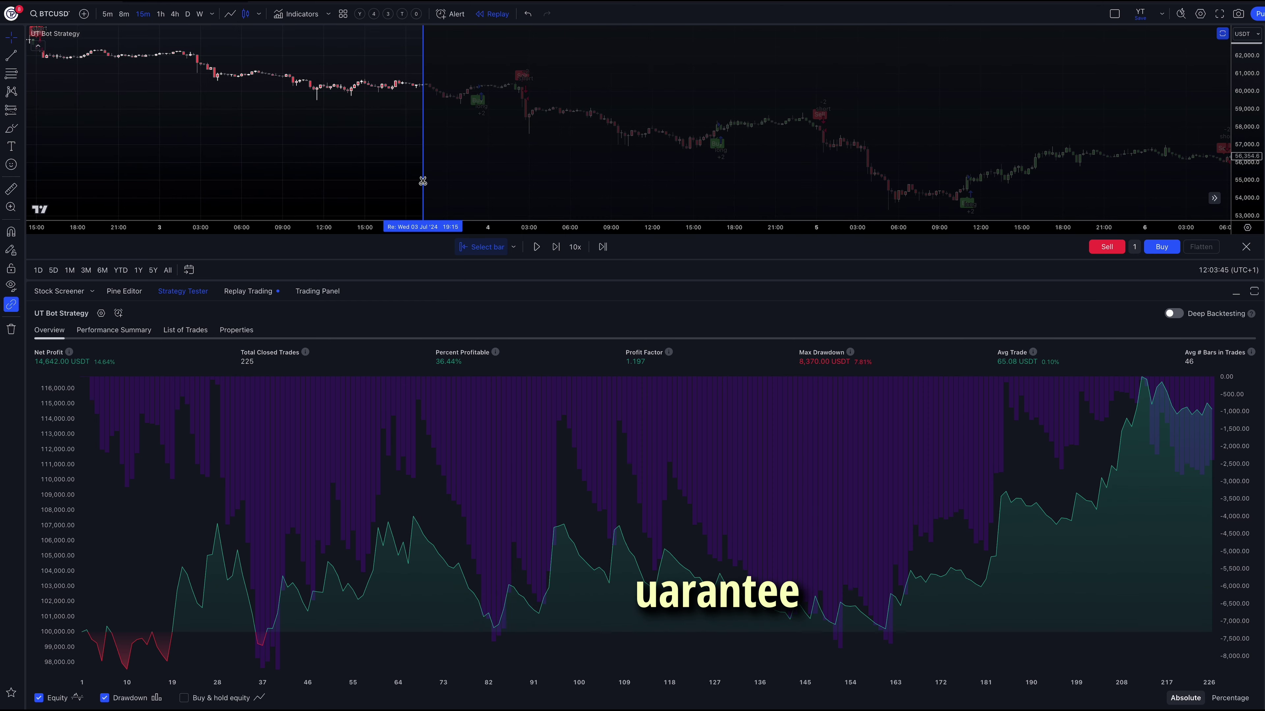
- Move back in the chart history and start the bar replay from a candle on Tuesday 2 July 2024
scroll(423, 181, "left", 10)
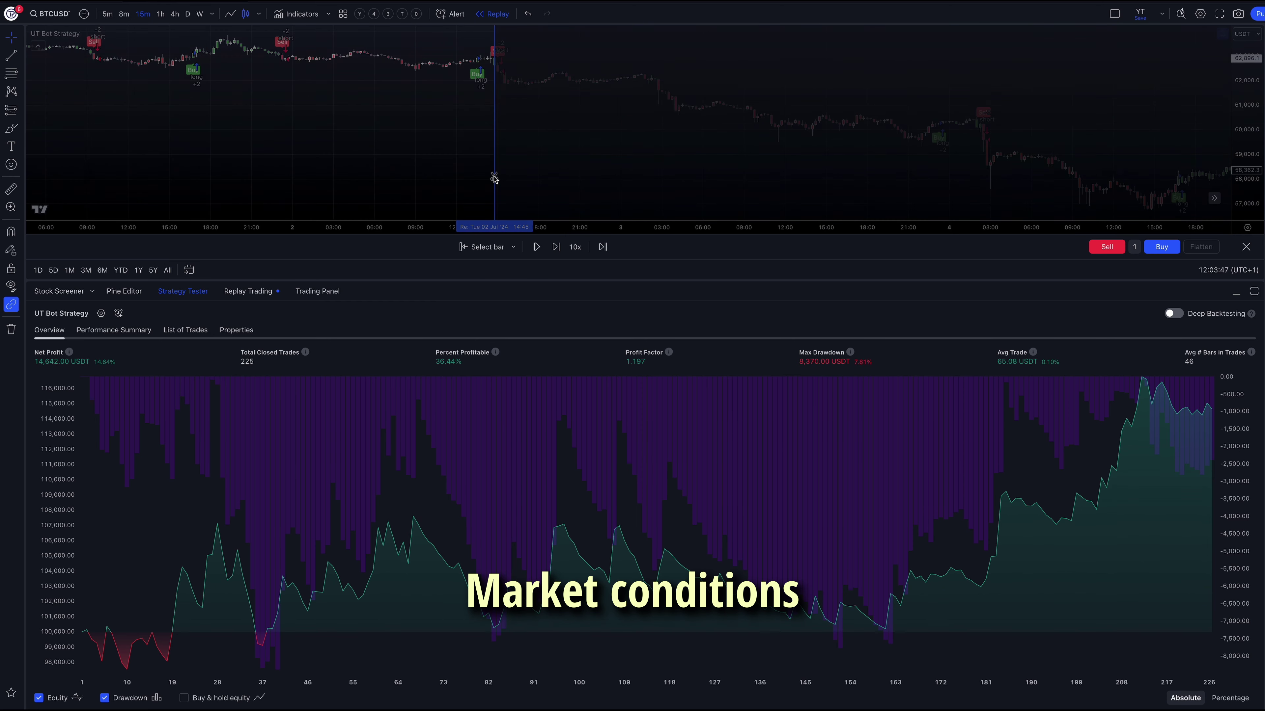
left_click(494, 177)
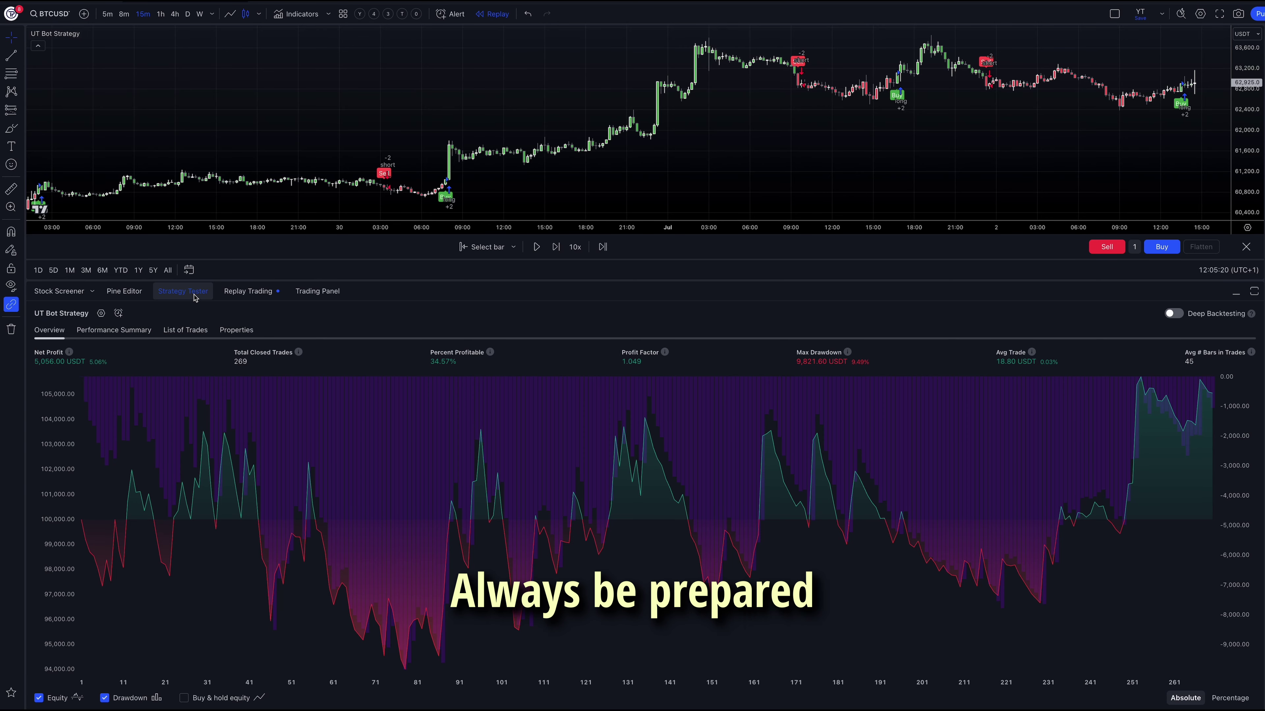
- Set the UT Bot Strategy's Key Value to 2 and bring up the recalculated backtest results
left_click(183, 291)
scroll(536, 370, "left", 10)
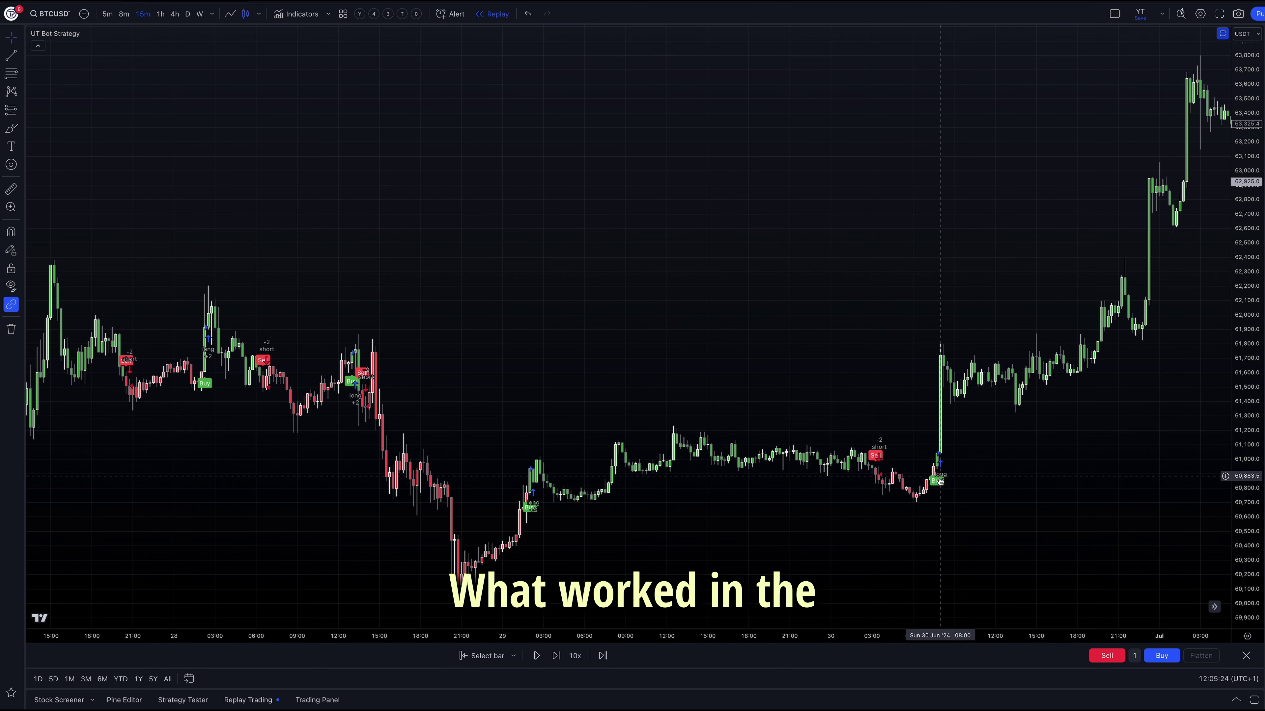
double_click(939, 481)
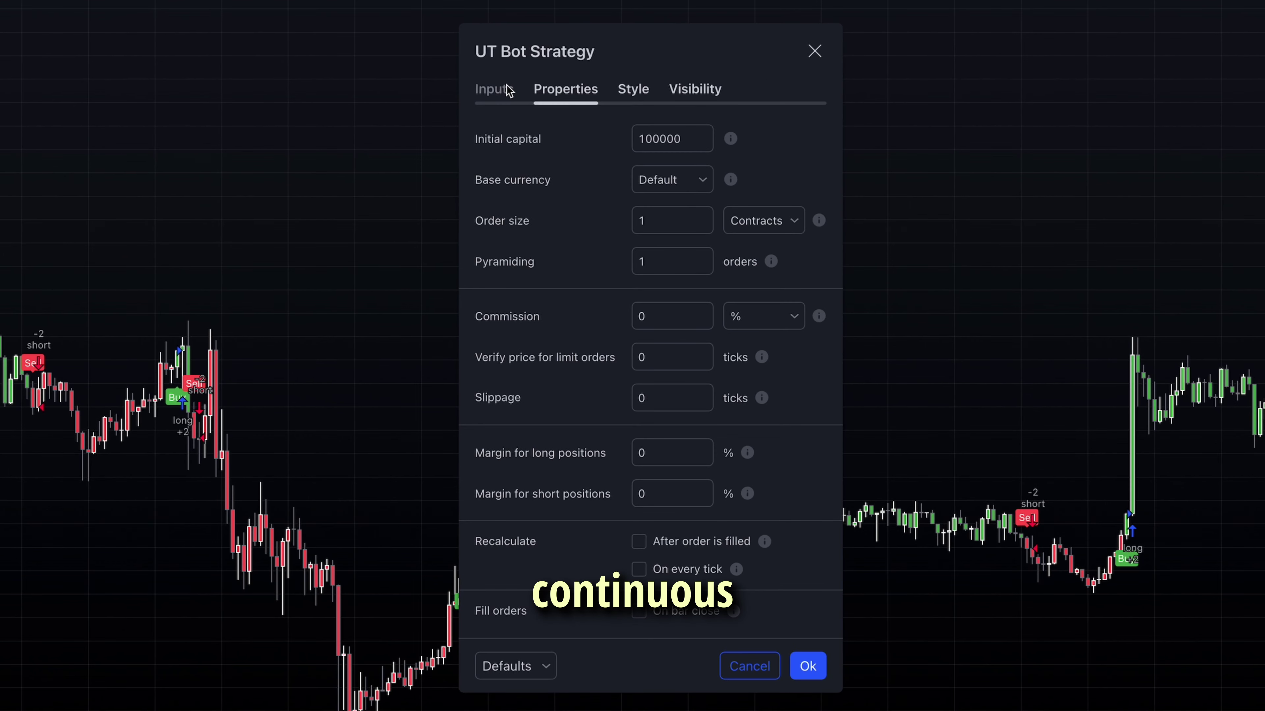
left_click(506, 89)
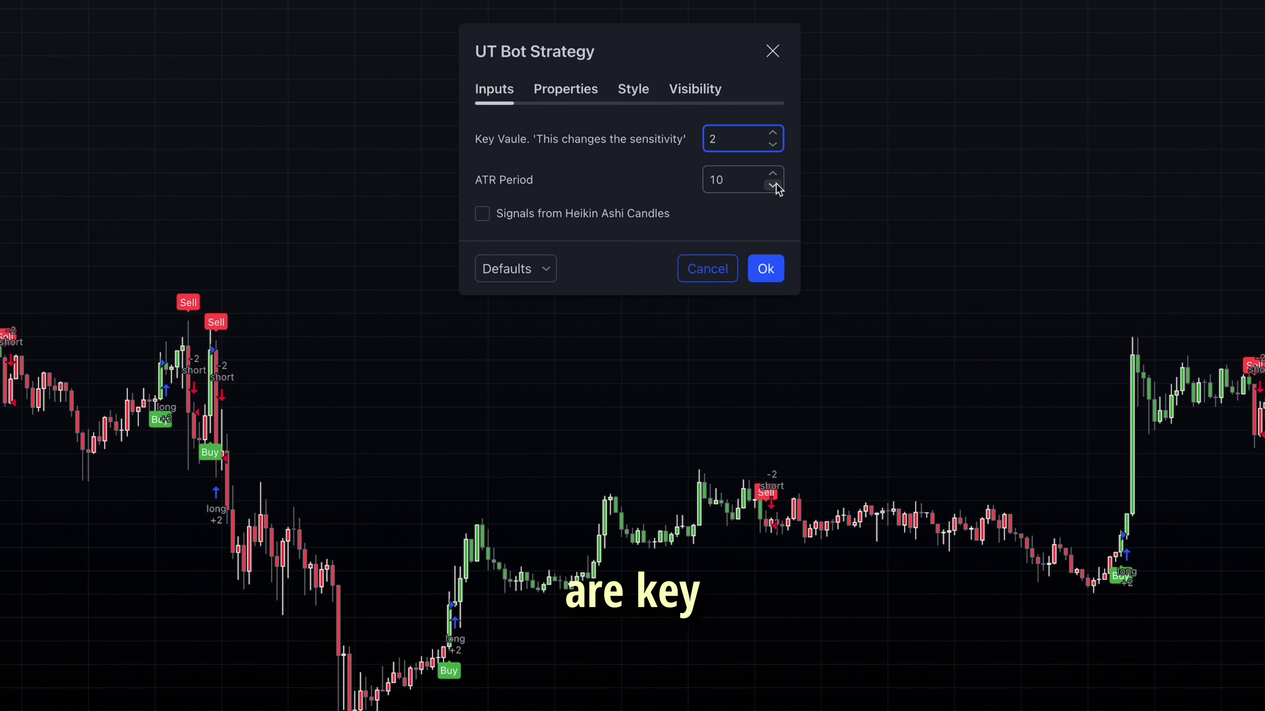
left_click_drag(730, 63, 583, 2)
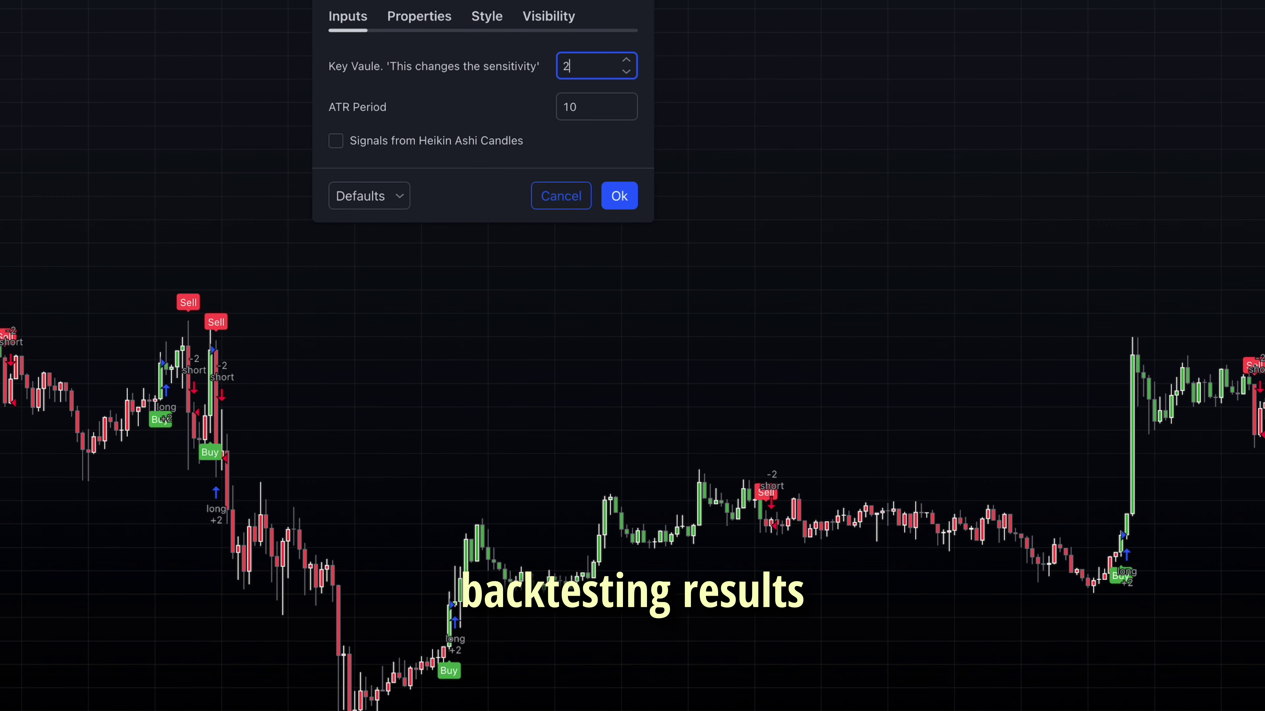
left_click(186, 697)
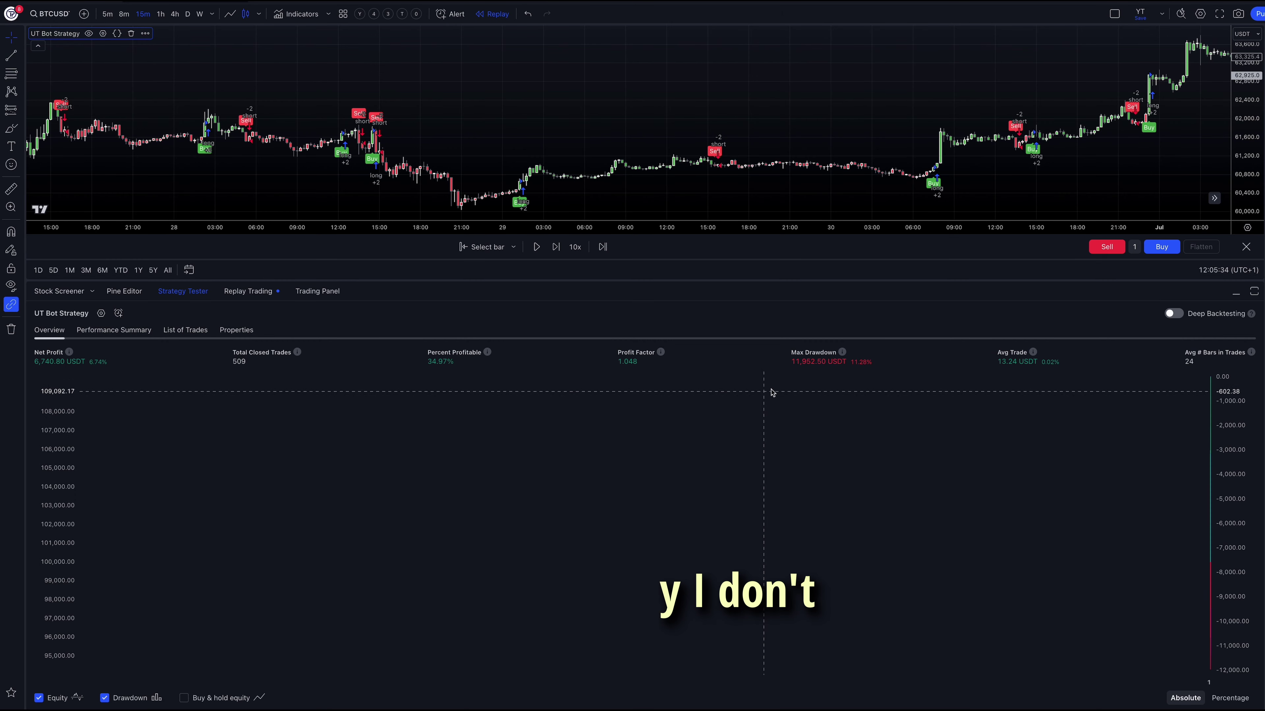
- Raise the UT Bot Strategy's Key Value to 4 and set its ATR Period to 8 while watching the backtest results
double_click(712, 156)
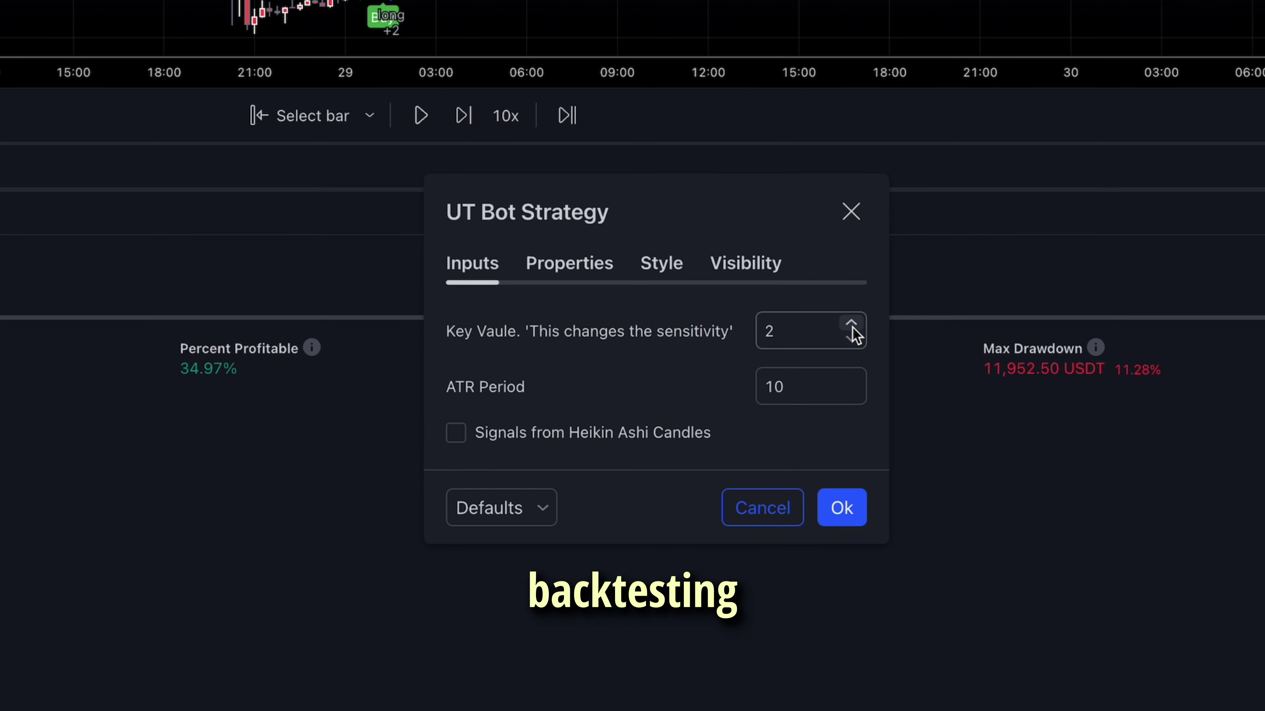
left_click(852, 326)
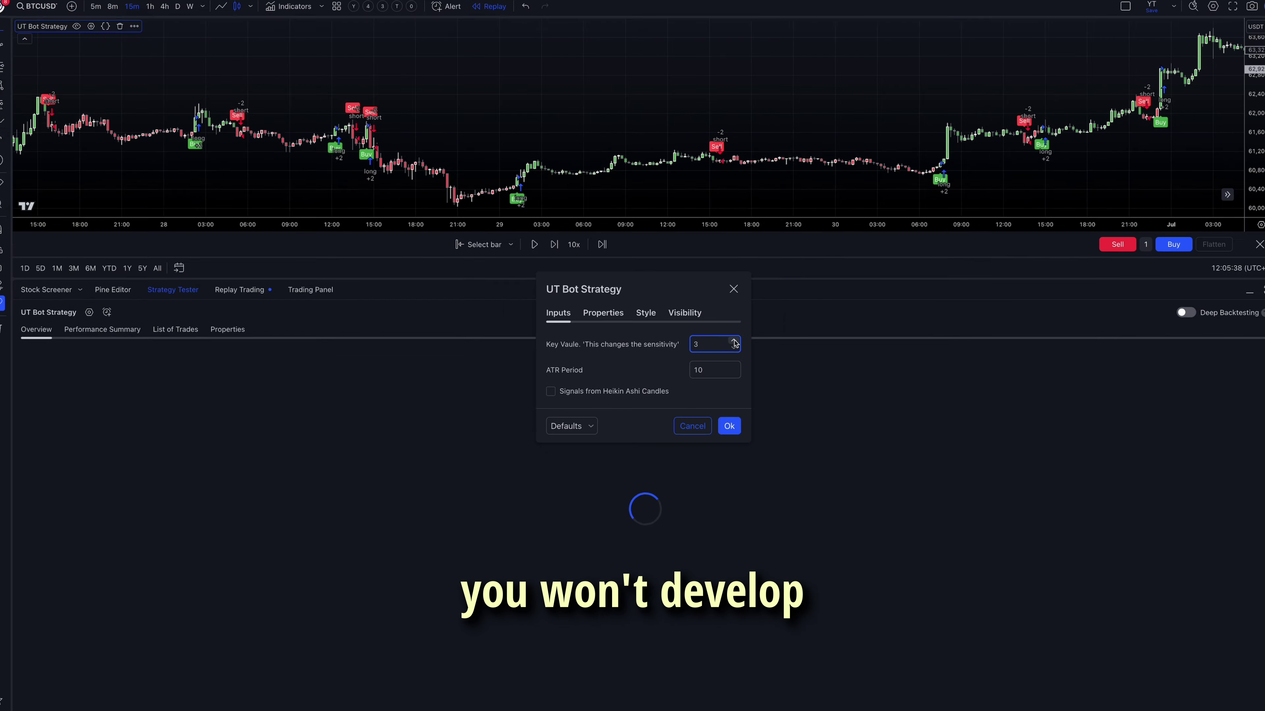
left_click_drag(680, 285, 574, 253)
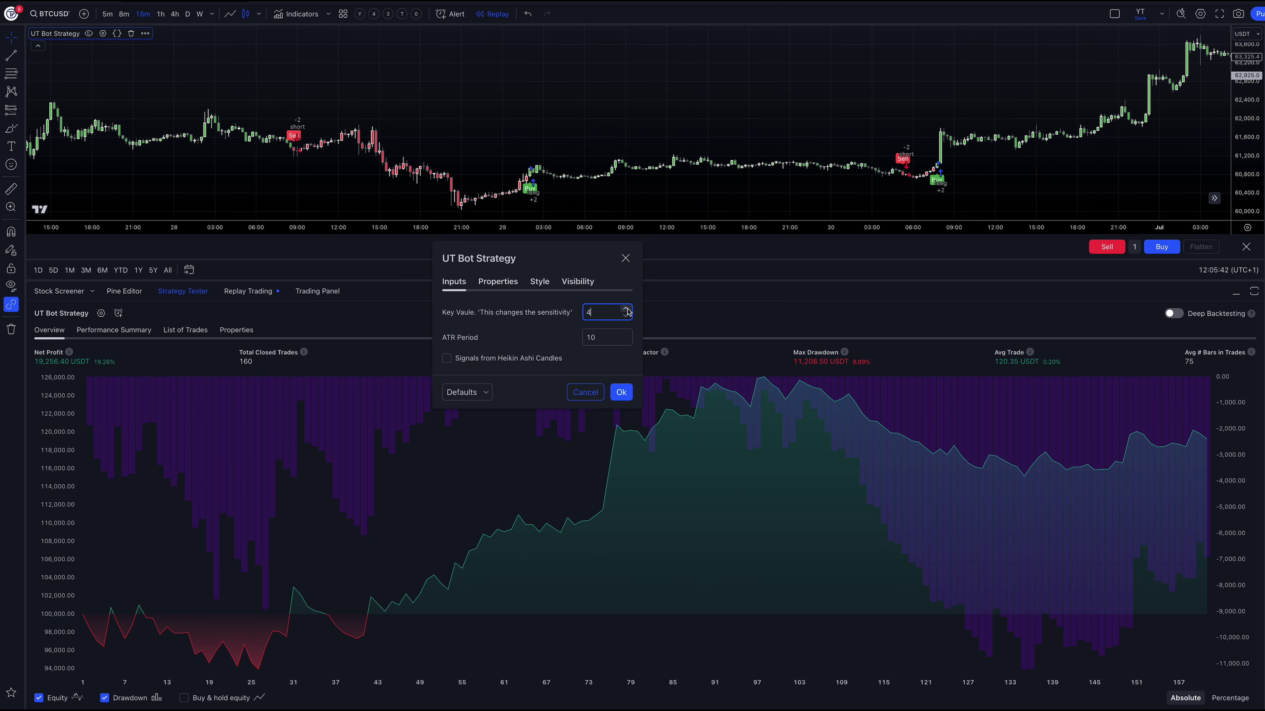
left_click(626, 343)
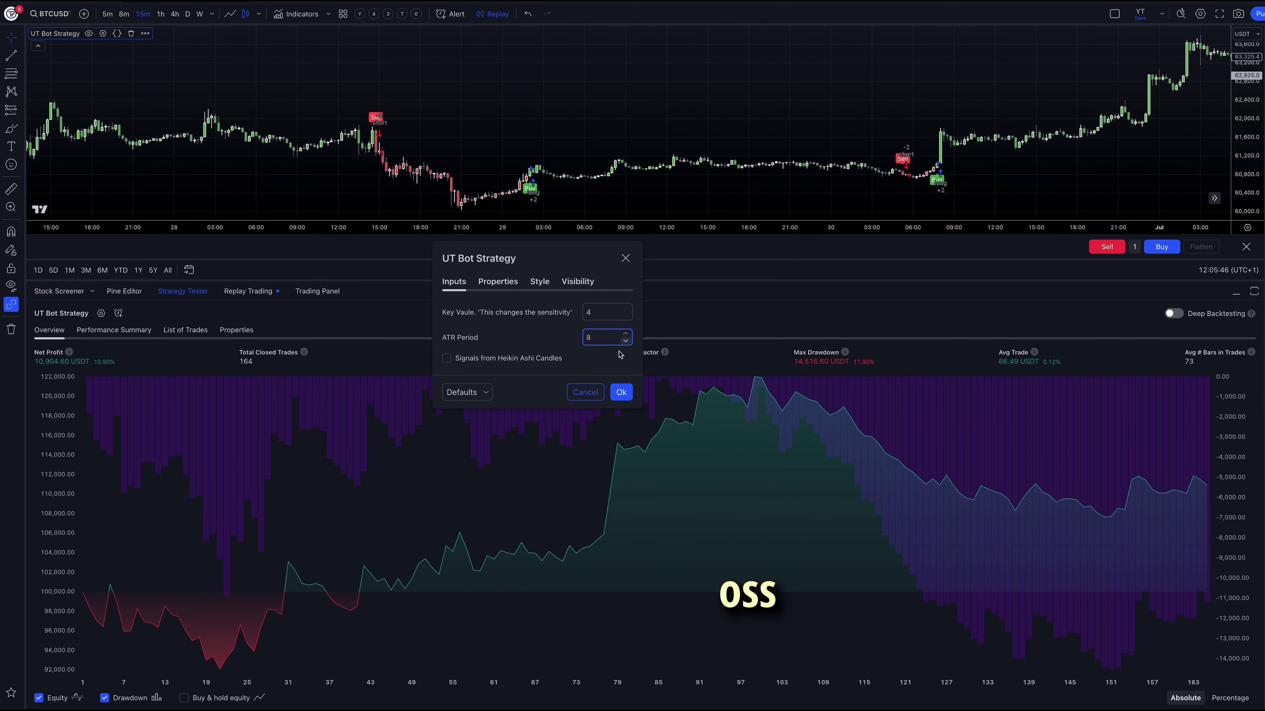
left_click(620, 392)
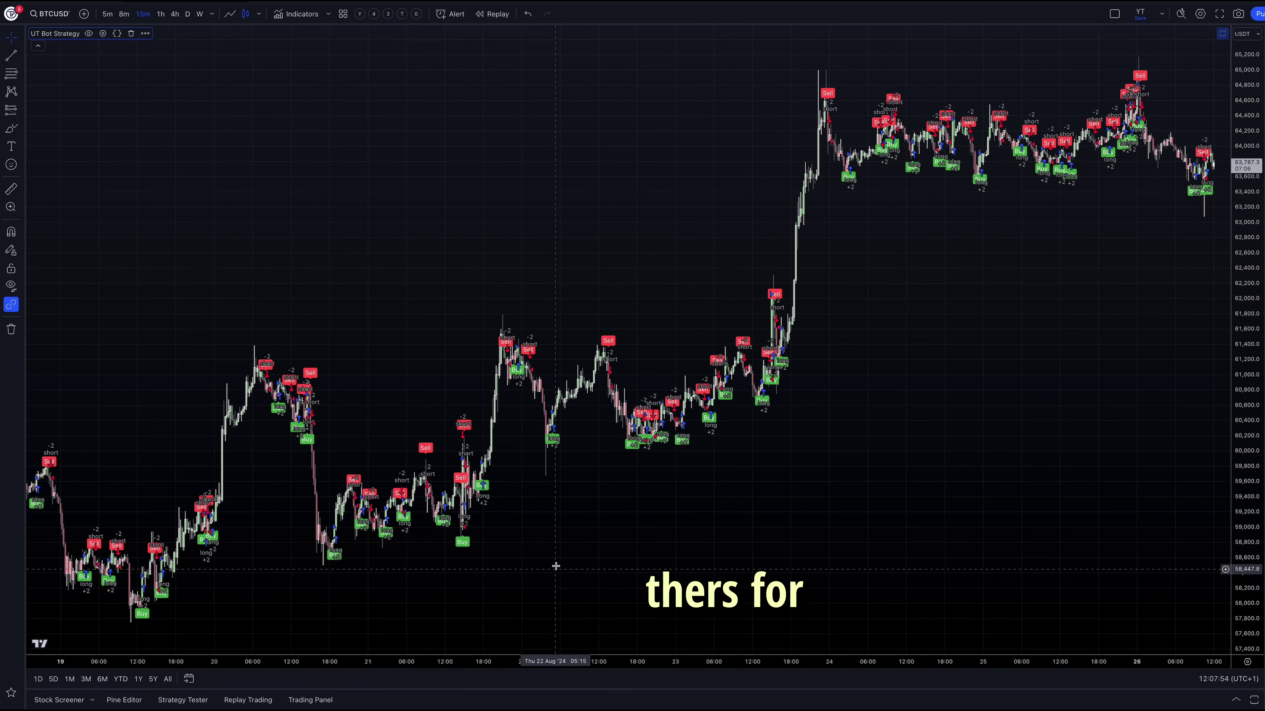
- Set the UT Bot Strategy's Key Value to 3 and ATR Period to 10, and open its backtest results
double_click(609, 345)
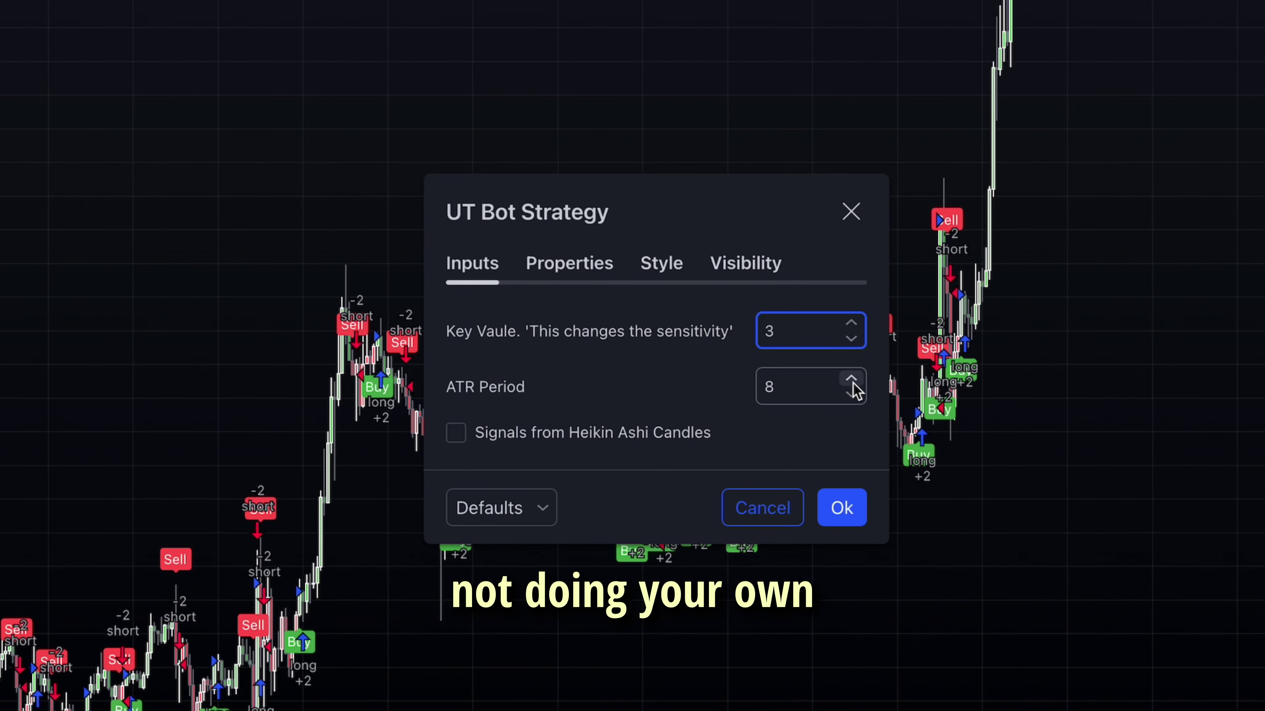
left_click(851, 380)
left_click(851, 380)
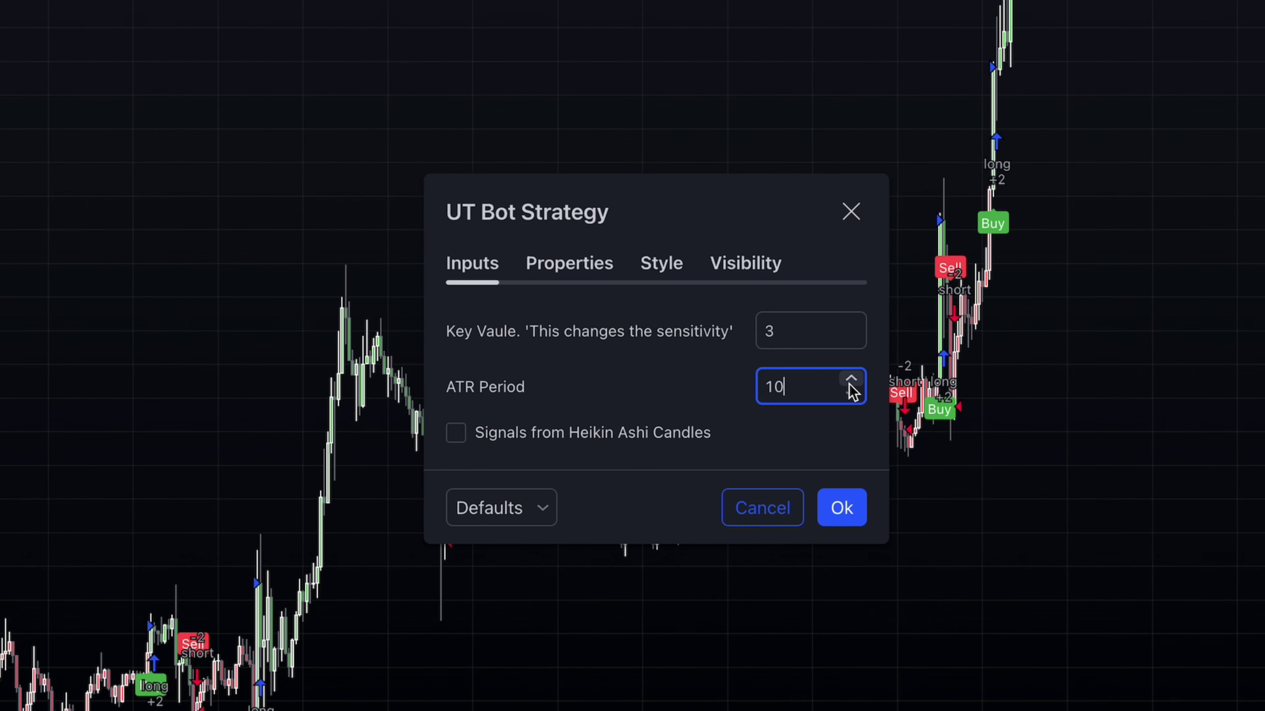
left_click(841, 507)
double_click(694, 515)
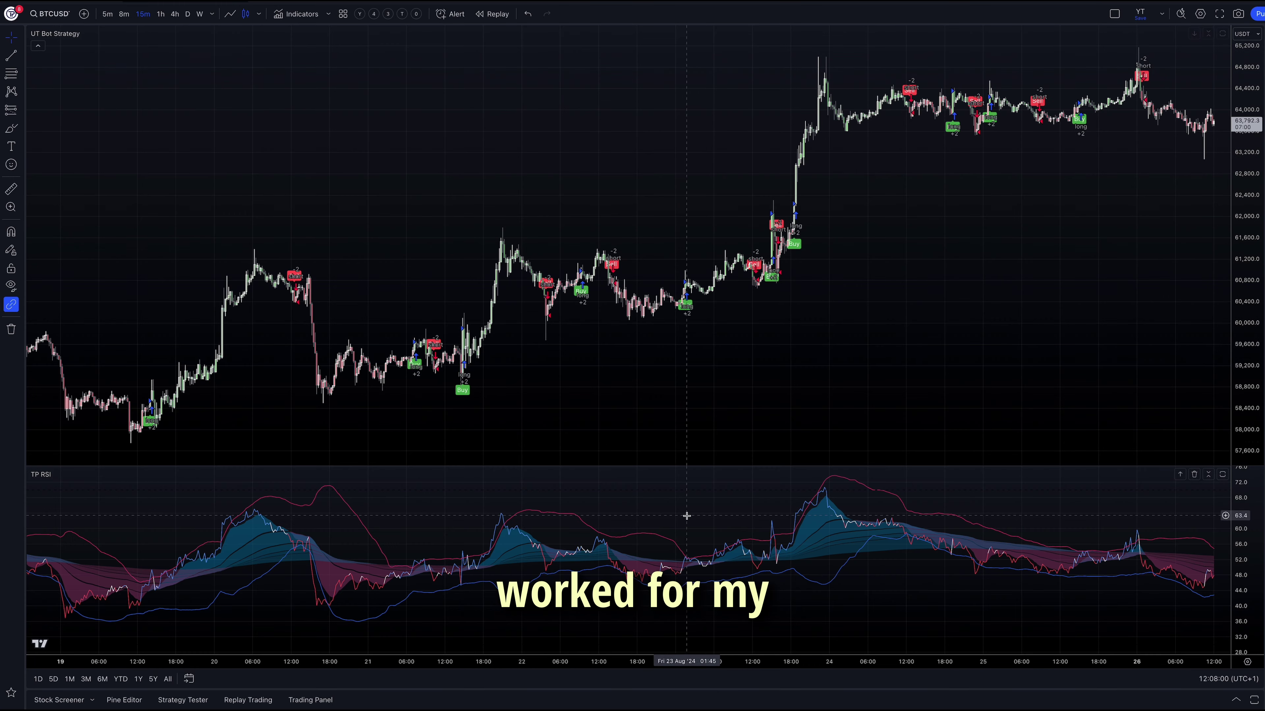
left_click(189, 700)
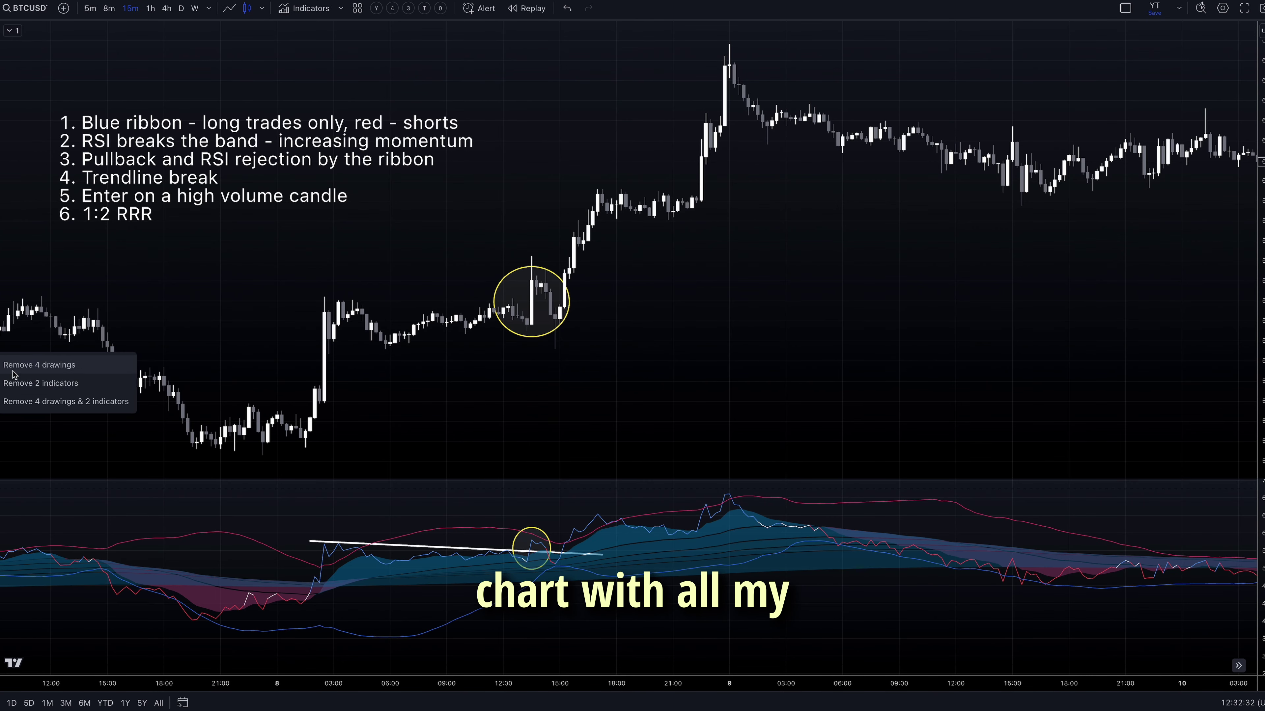
- Clear the four drawings and place an enlarged screenshot of the annotated chart with the trading rules on the price chart
left_click(67, 365)
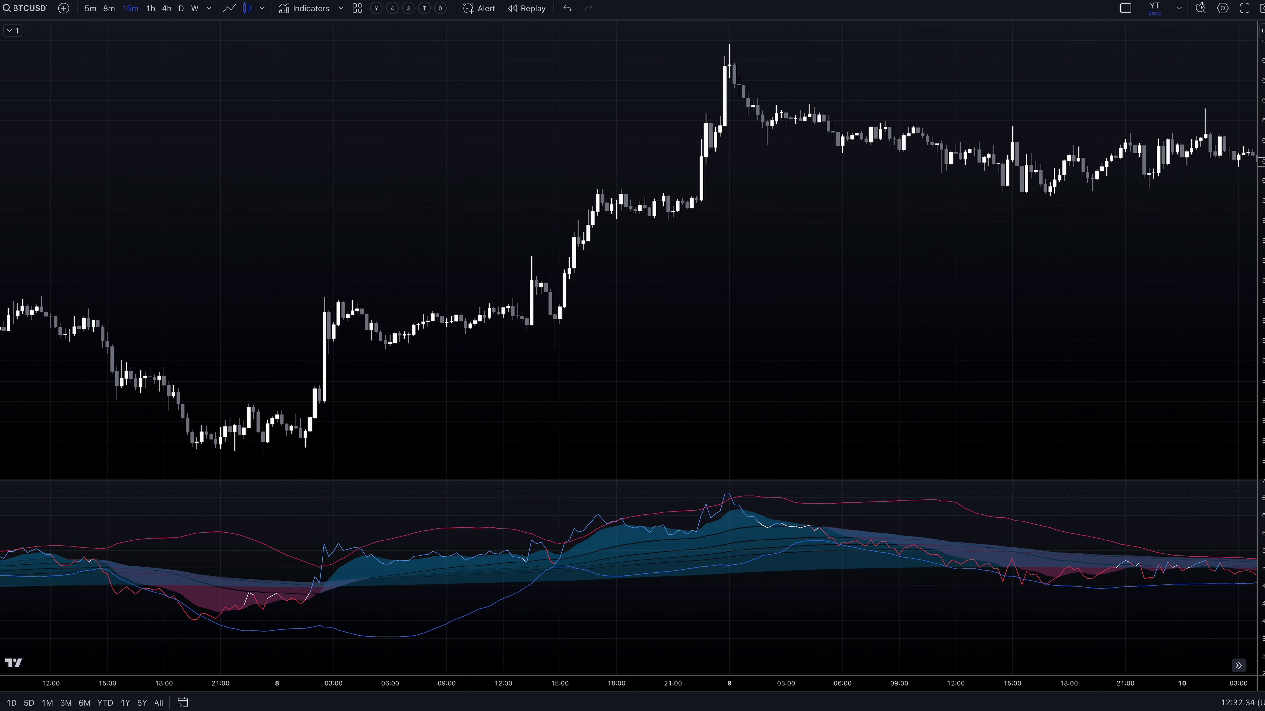
left_click_drag(990, 319, 694, 344)
left_click(729, 465)
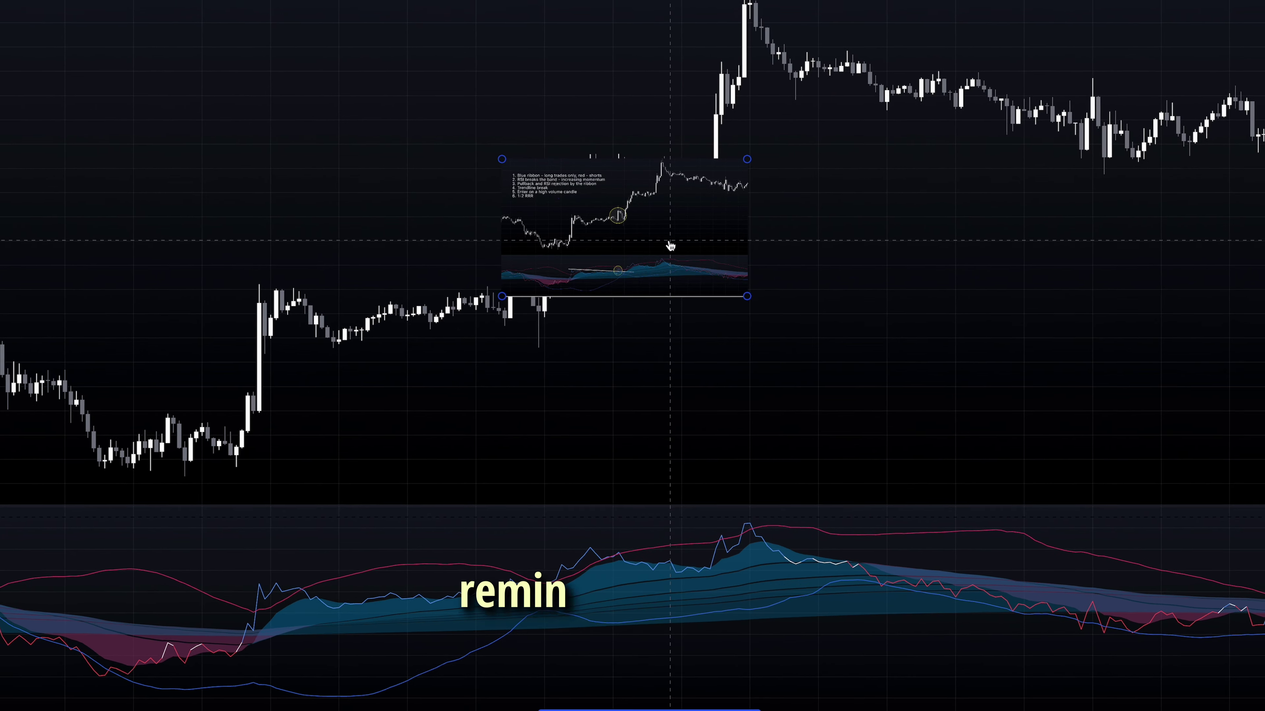
left_click_drag(669, 246, 189, 118)
left_click_drag(269, 167, 496, 346)
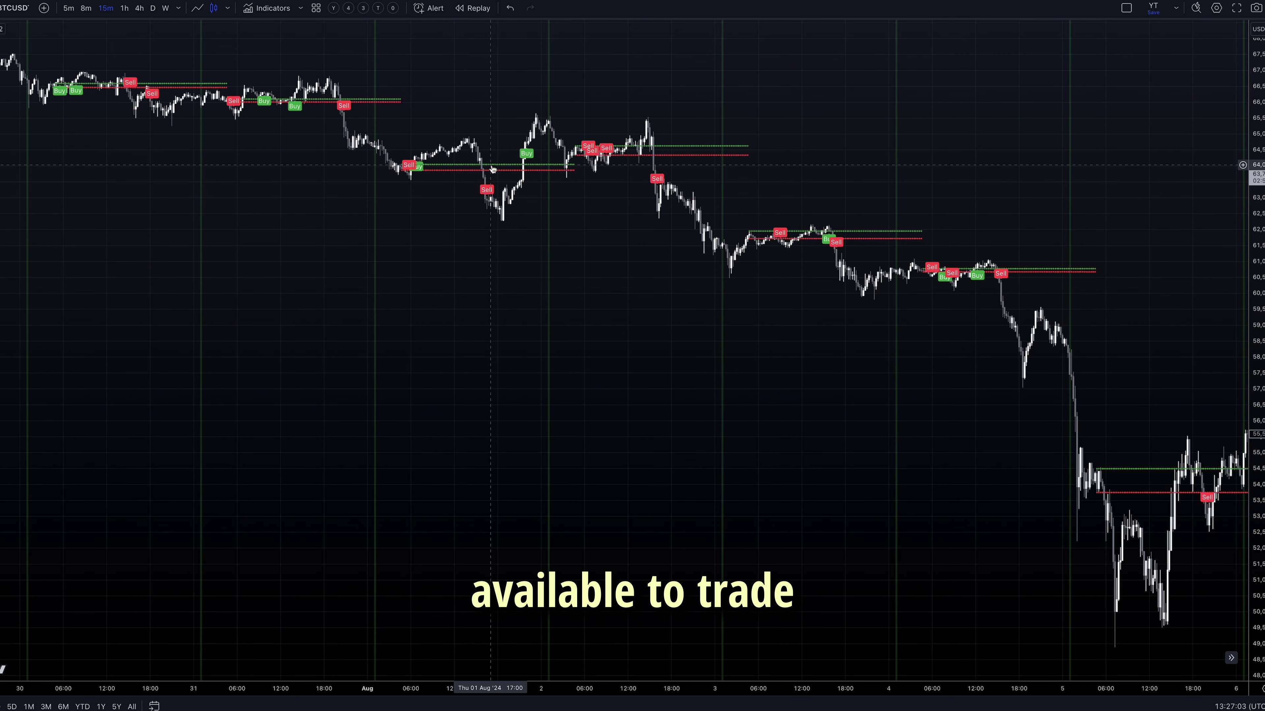
- Lower the signal hour in the High and low indicator's settings and apply the change
double_click(492, 169)
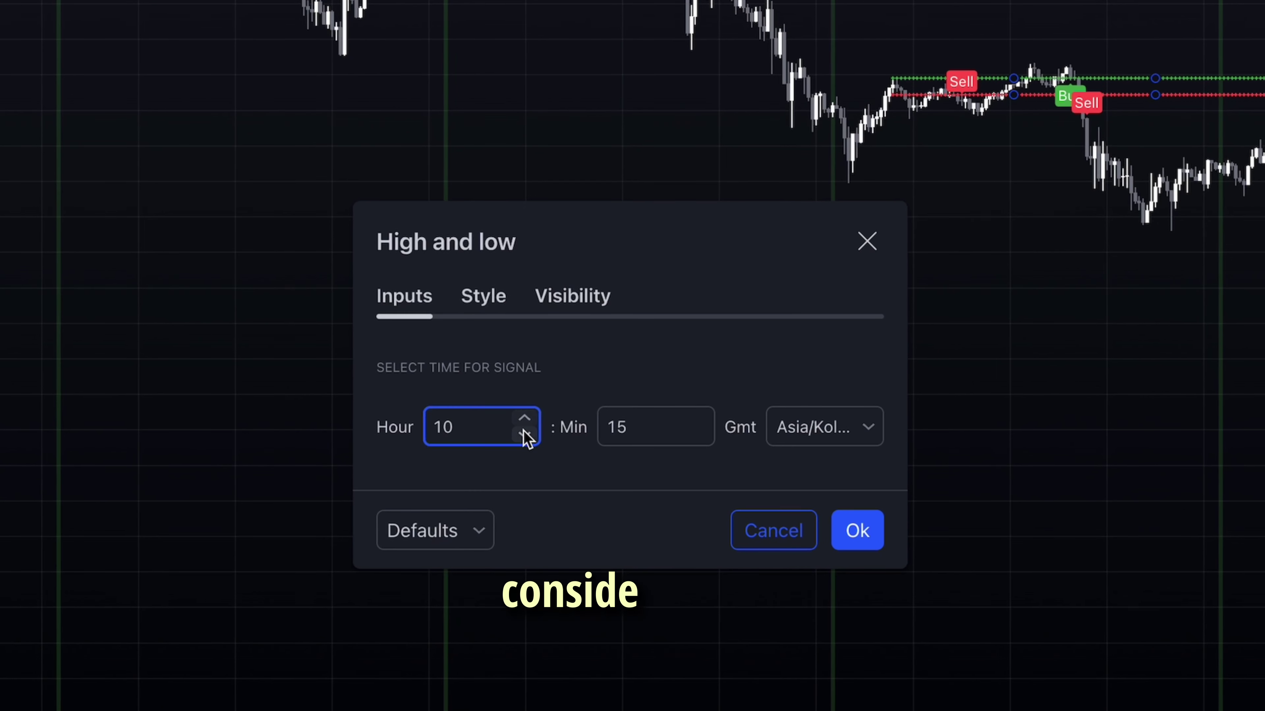
left_click(524, 434)
left_click(524, 434)
left_click(790, 438)
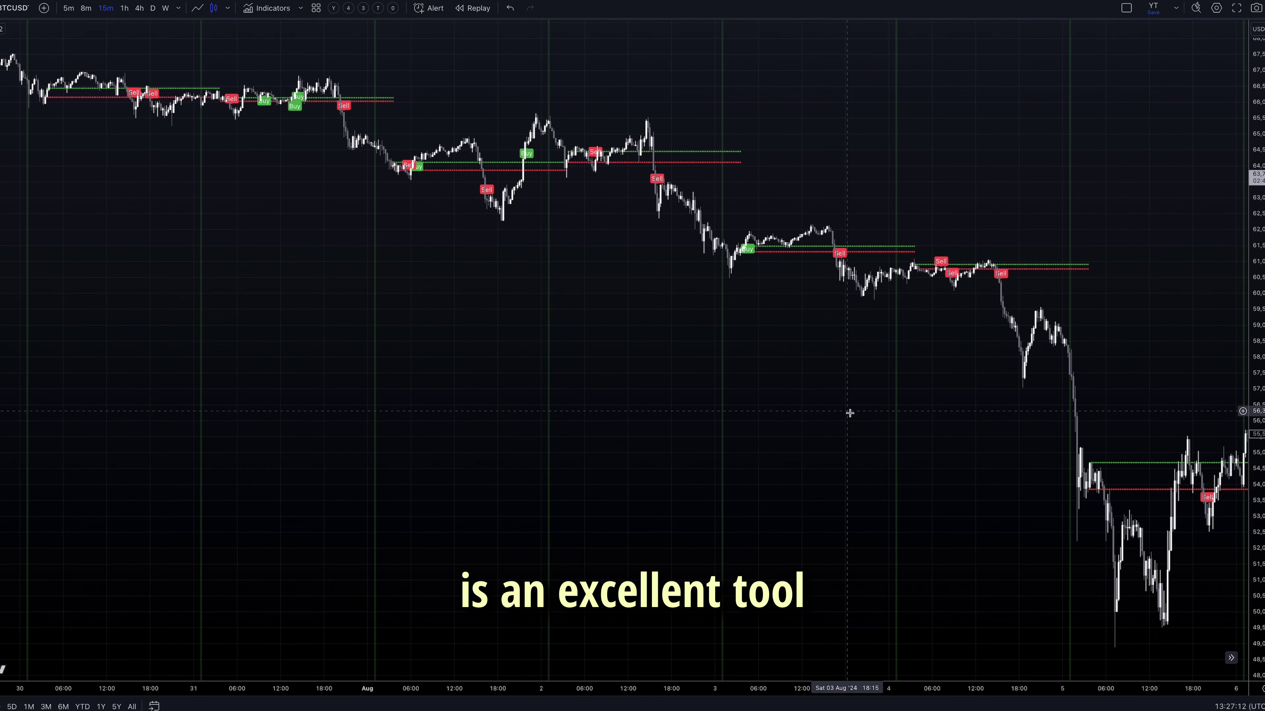
- Start adding an alert on the High and low indicator from its level line on 7 August
left_click_drag(849, 413, 141, 452)
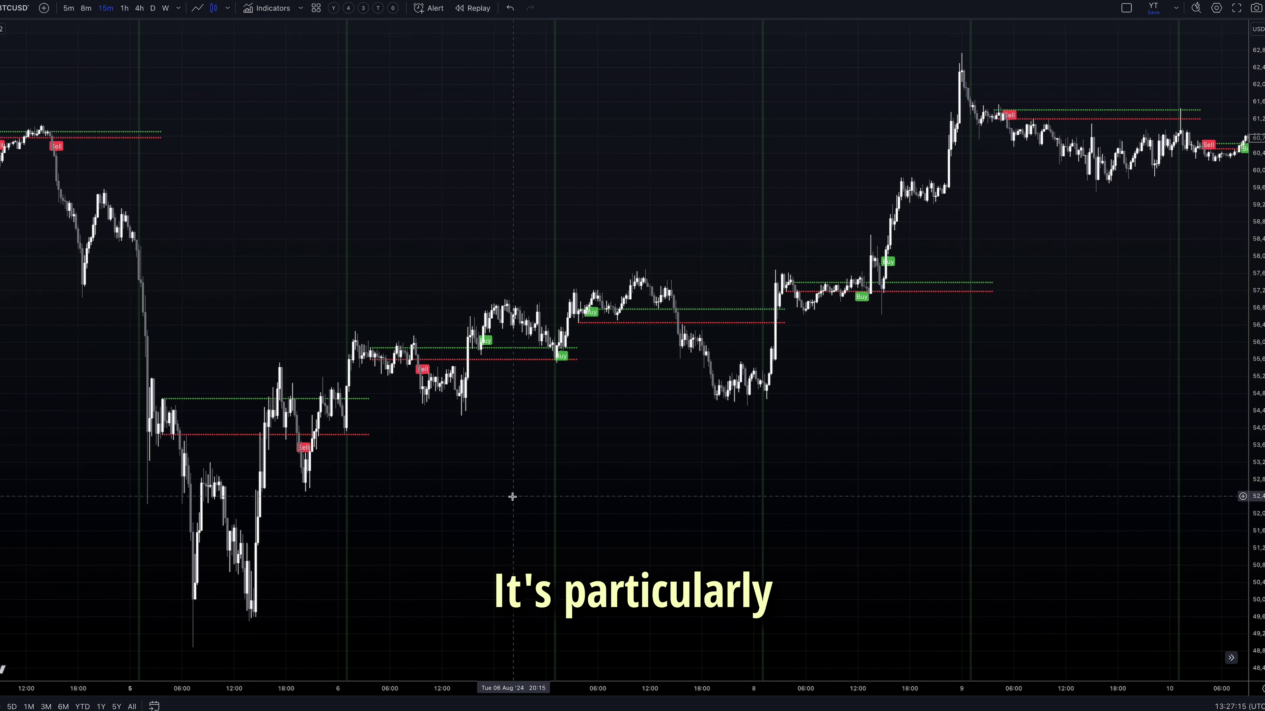
scroll(515, 499, "up", 1)
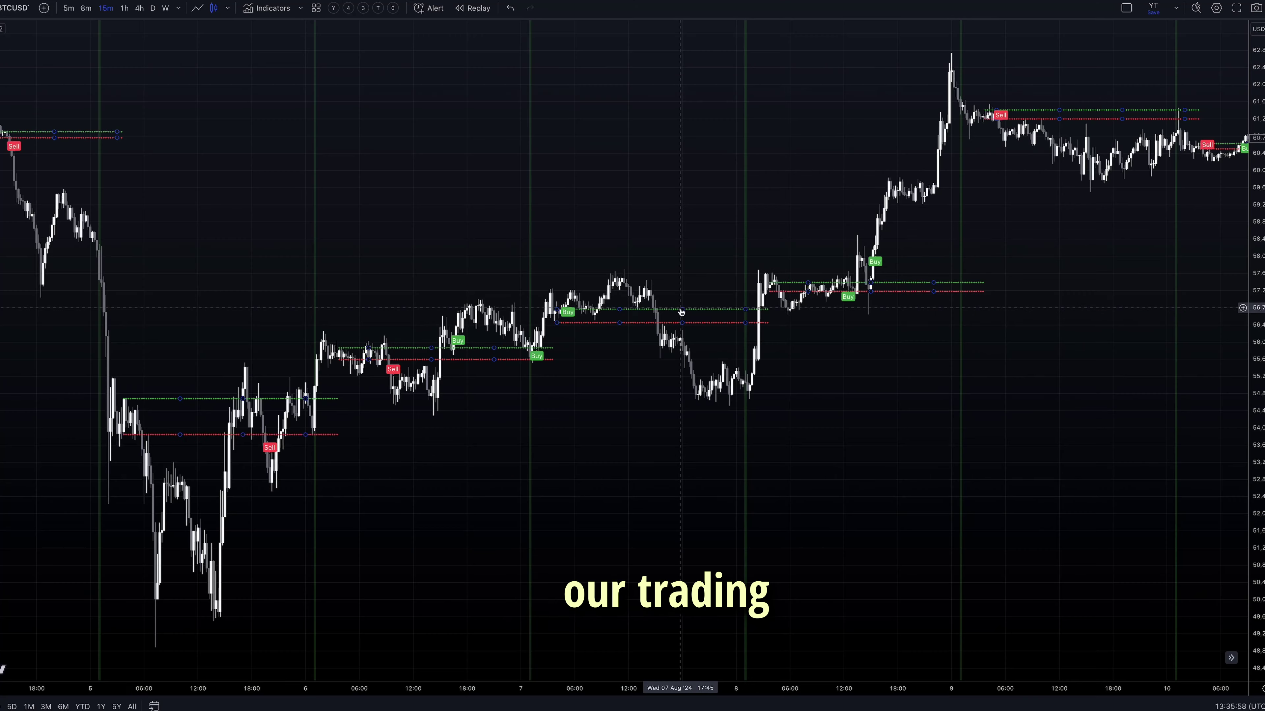
right_click(681, 312)
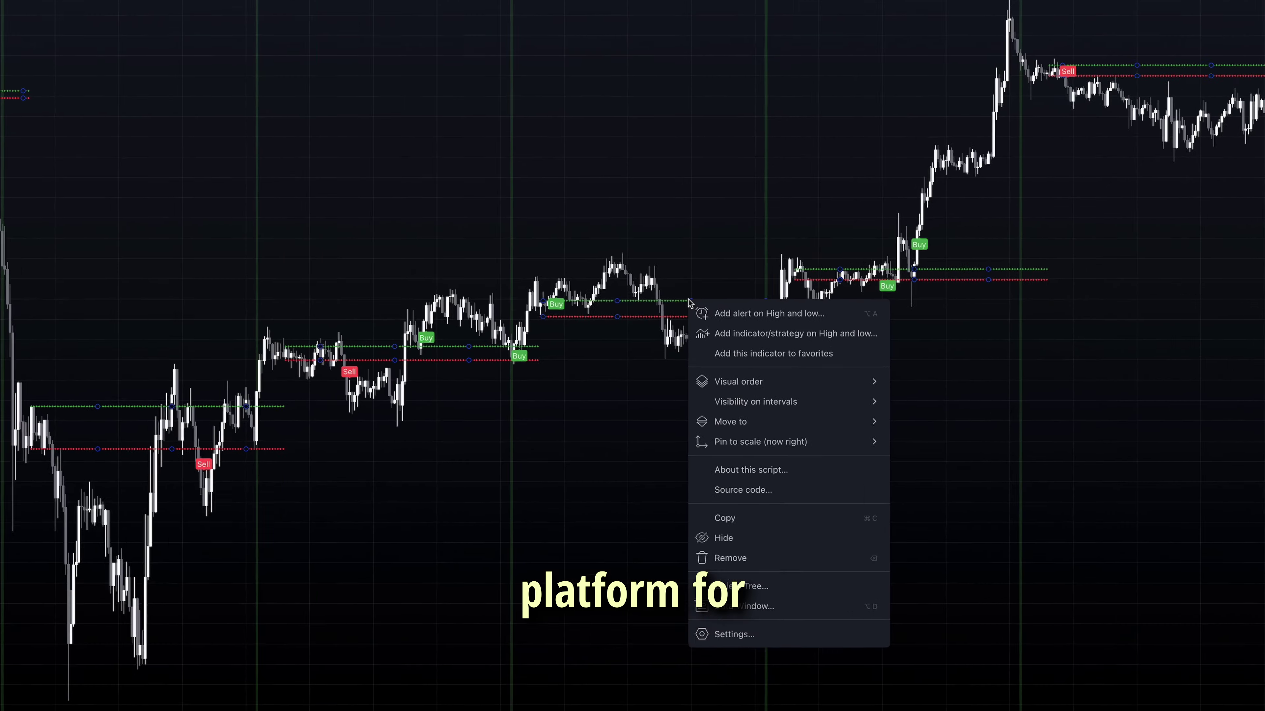
left_click(732, 321)
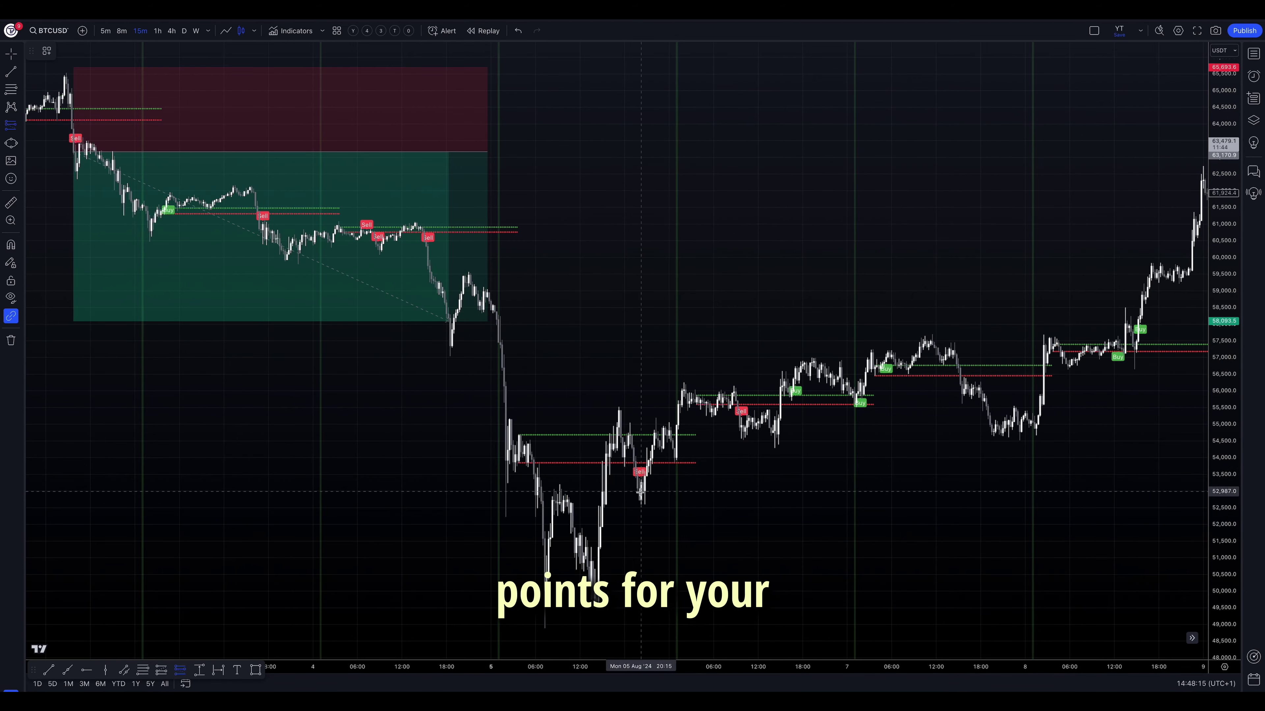
- Place a short position at the 5 August Sell signal and adjust its target to a risk/reward ratio of about 2
left_click(640, 490)
left_click_drag(638, 629, 638, 593)
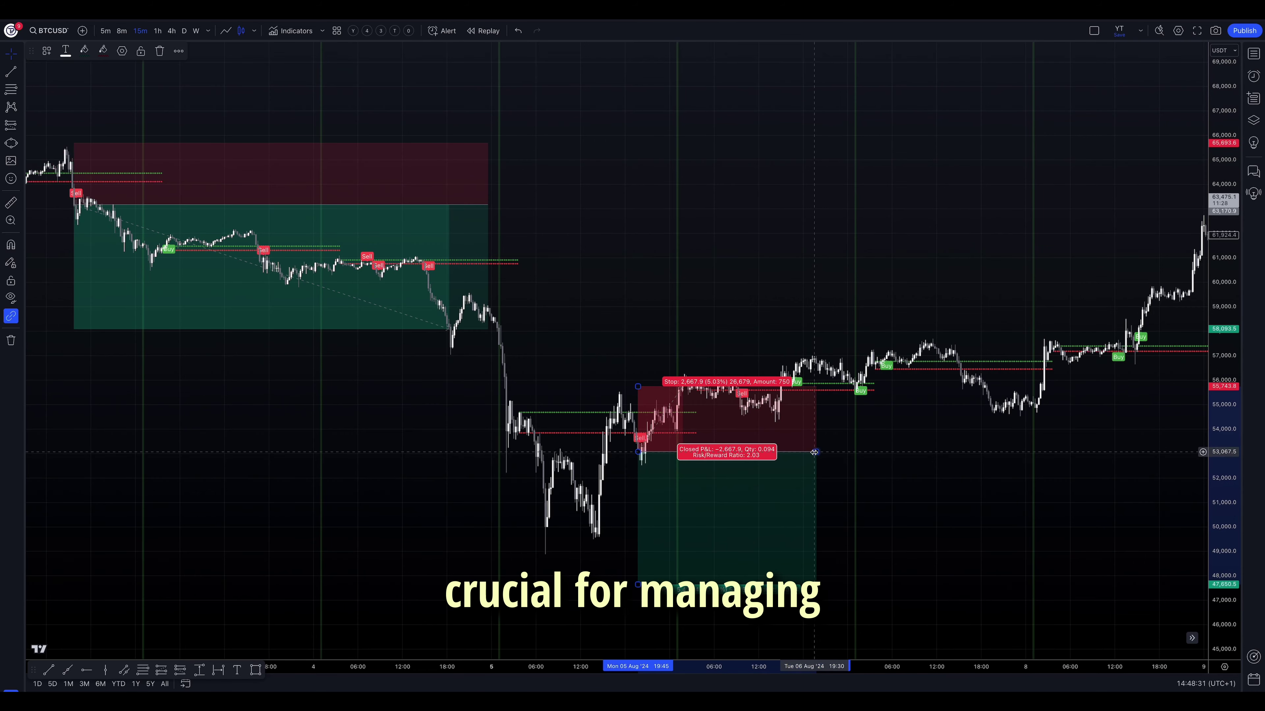